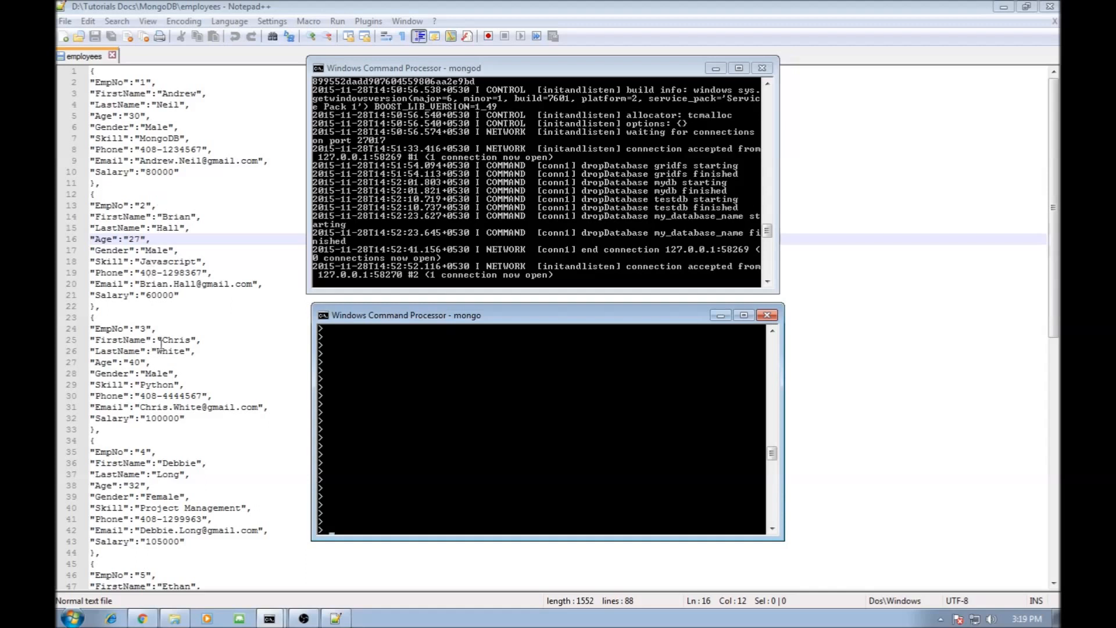
# Step: Arrange the mongod server and mongo shell windows and focus the shell prompt
pyautogui.click(577, 348)
pyautogui.moveTo(558, 313); pyautogui.dragTo(555, 309)
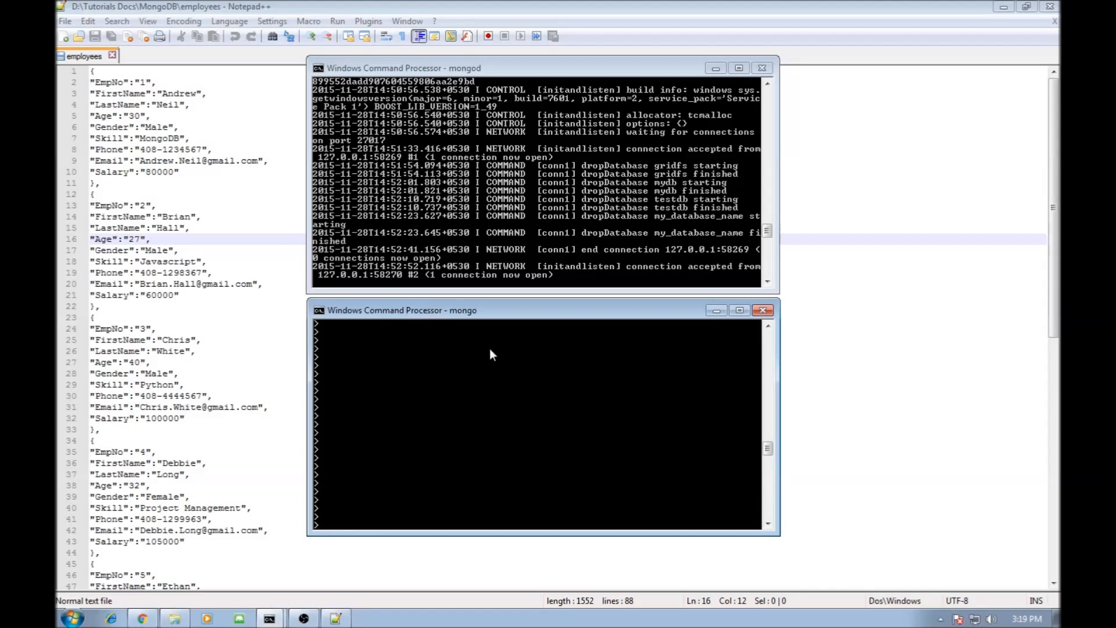
pyautogui.moveTo(523, 310); pyautogui.dragTo(523, 314)
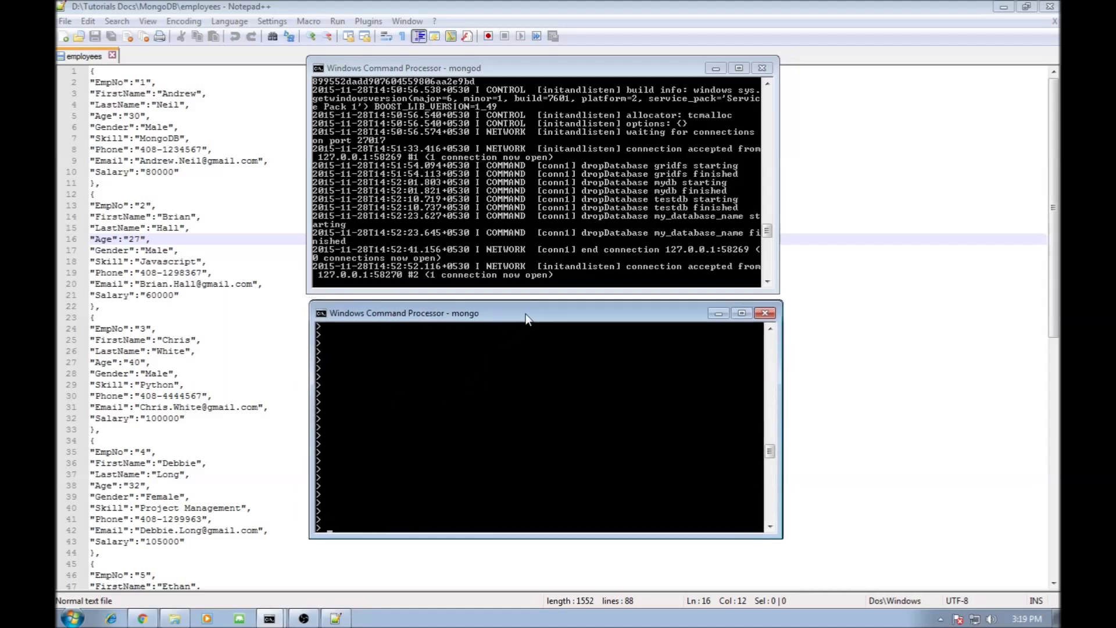
pyautogui.click(527, 74)
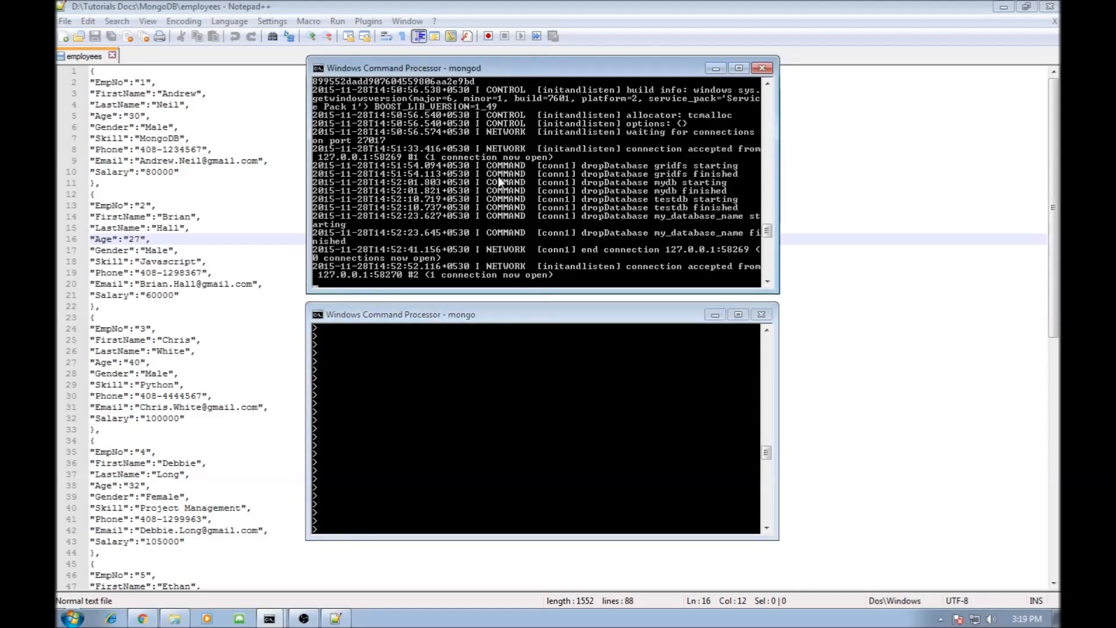
pyautogui.click(536, 316)
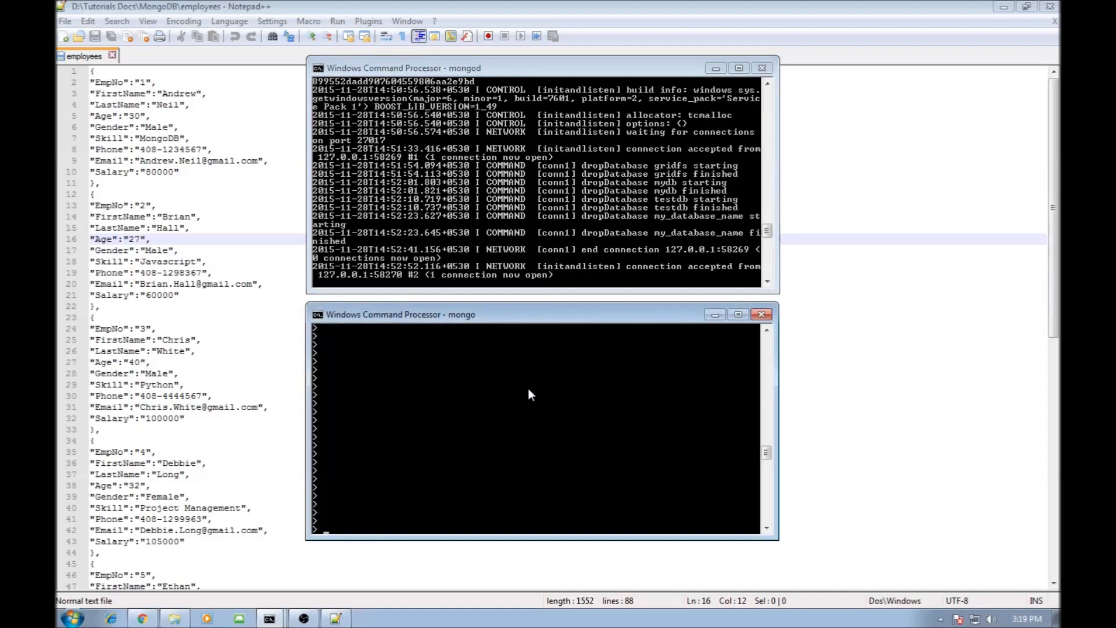
pyautogui.write('db.')
pyautogui.write('employees')
pyautogui.write('.aggregate')
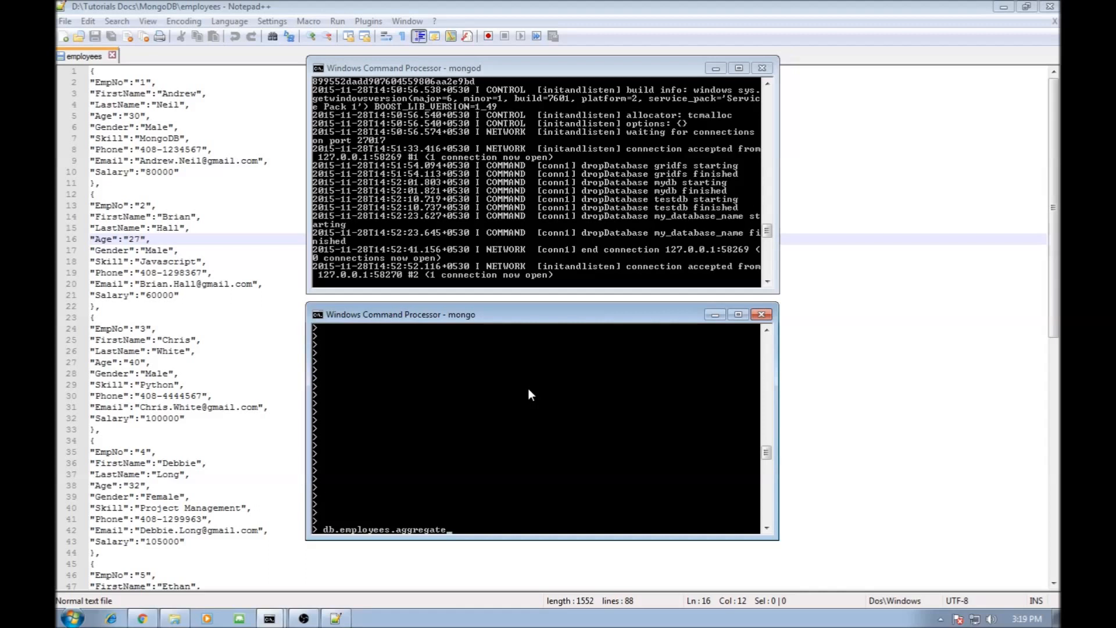
pyautogui.write('()')
# Step: Run db.employees.aggregate grouping by "$Gender" with Total {$sum:1}, returning Female 3 and Male 5
pyautogui.press('Left')
pyautogui.write('[]')
pyautogui.press('Left')
pyautogui.write('{}')
pyautogui.press('Left')
pyautogui.write('$group')
pyautogui.write(': {}')
pyautogui.write('_id')
pyautogui.write(':')
pyautogui.write(' "$Gen')
pyautogui.write('der')
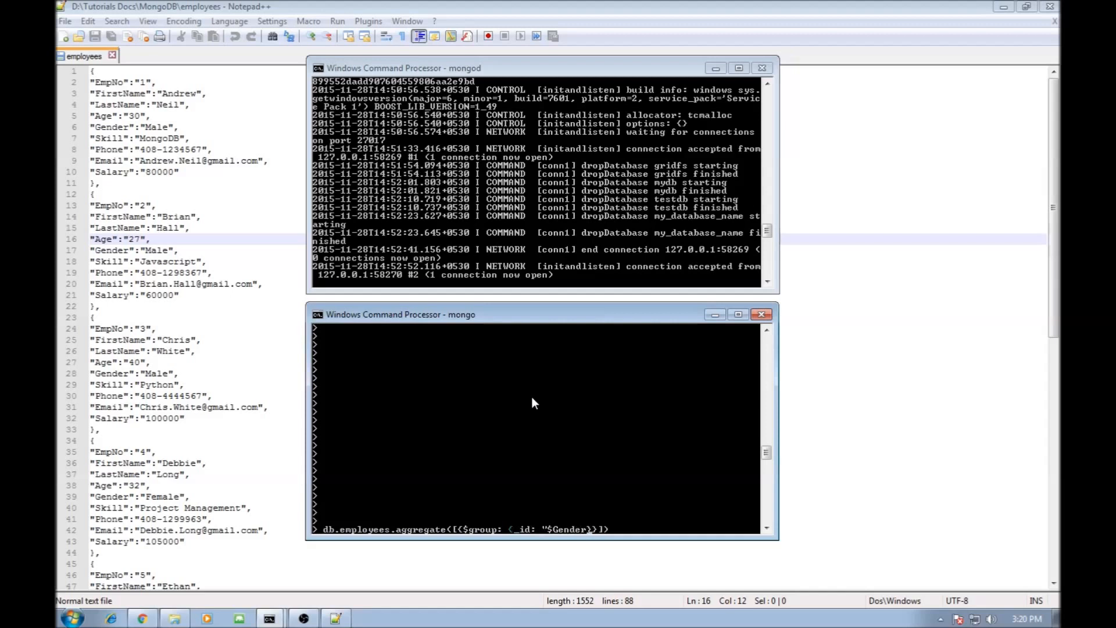
pyautogui.write('"')
pyautogui.write(',')
pyautogui.write('Total')
pyautogui.write(':')
pyautogui.write(' "')
pyautogui.press('BackSpace')
pyautogui.write('{}')
pyautogui.write('$su')
pyautogui.write('m')
pyautogui.write(':')
pyautogui.write('1')
pyautogui.press('Return')
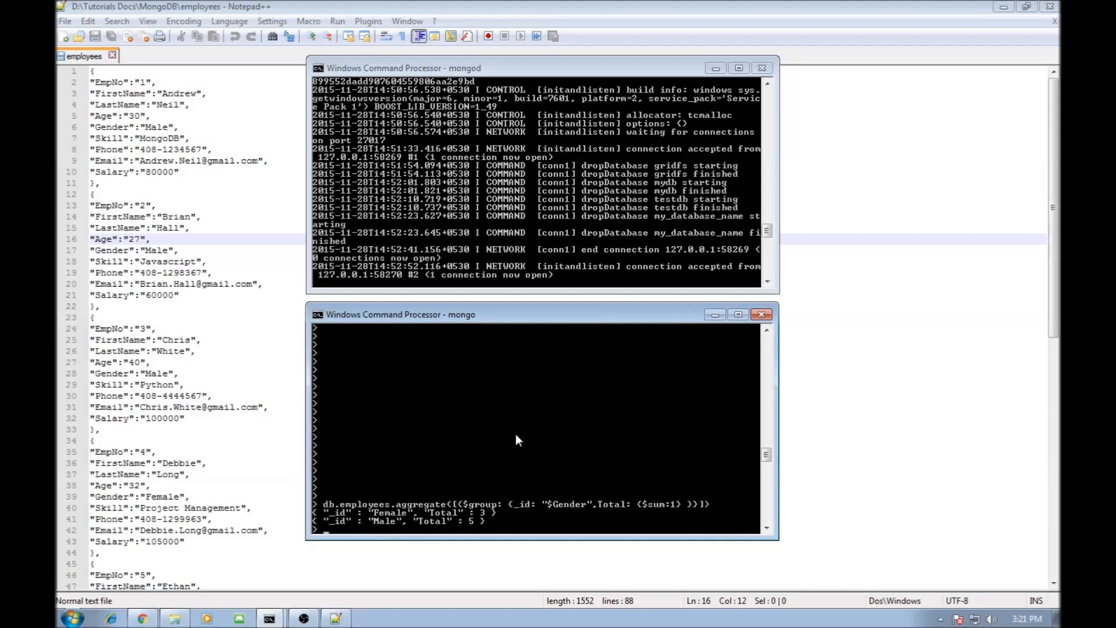
# Step: Recall the Gender count command and delete its Total field name for reworking
pyautogui.press('Up')
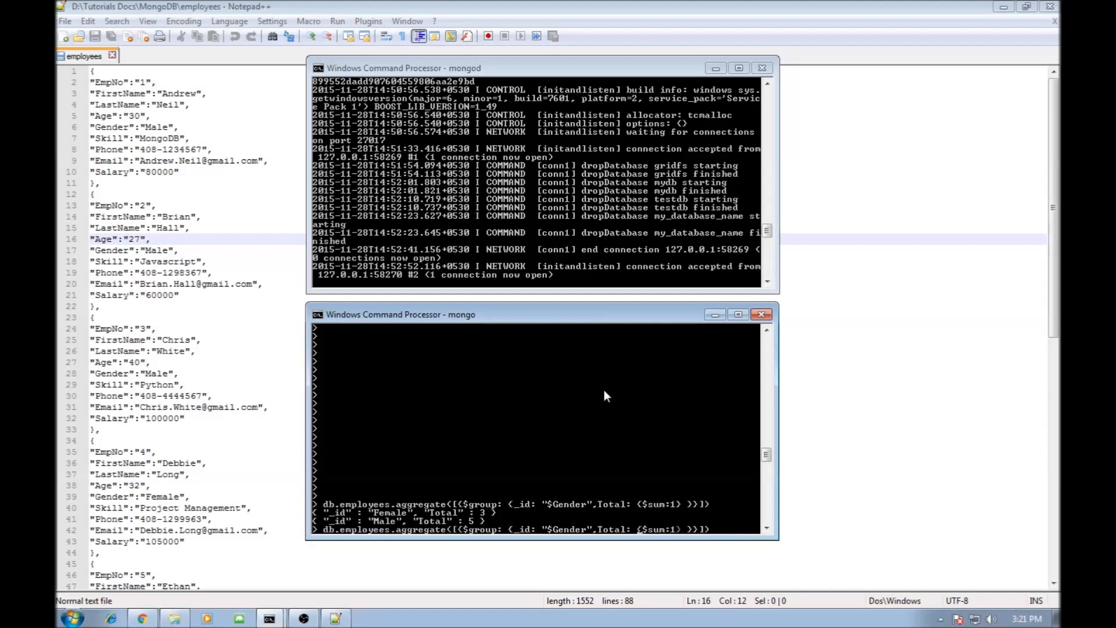
pyautogui.press('BackSpace')
pyautogui.press('BackSpace')
pyautogui.press('BackSpace')
pyautogui.press('BackSpace')
pyautogui.write('MaxAge:')
# Step: Rework the command to MaxAge {$max:"$Age"} and run it, giving Female 33 and Male 45
pyautogui.press('Right')
pyautogui.press('Right')
pyautogui.press('Right')
pyautogui.press('Right')
pyautogui.press('Right')
pyautogui.press('Right')
pyautogui.press('BackSpace')
pyautogui.press('BackSpace')
pyautogui.press('BackSpace')
pyautogui.write('max')
pyautogui.press('Right')
pyautogui.press('Delete')
pyautogui.write('""')
pyautogui.write('$Age')
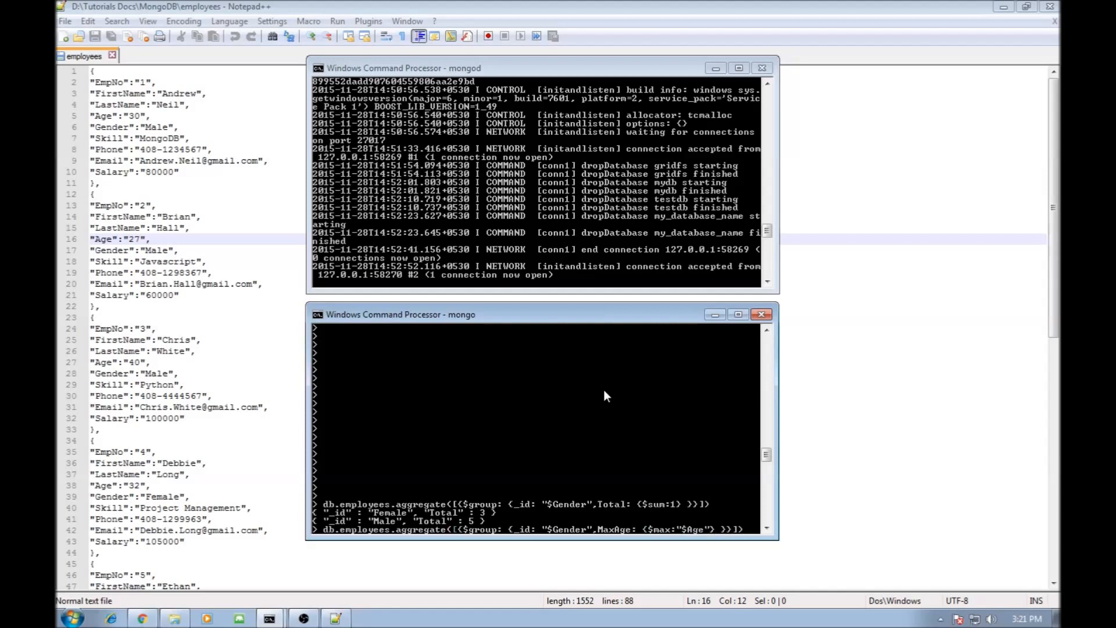
pyautogui.press('Return')
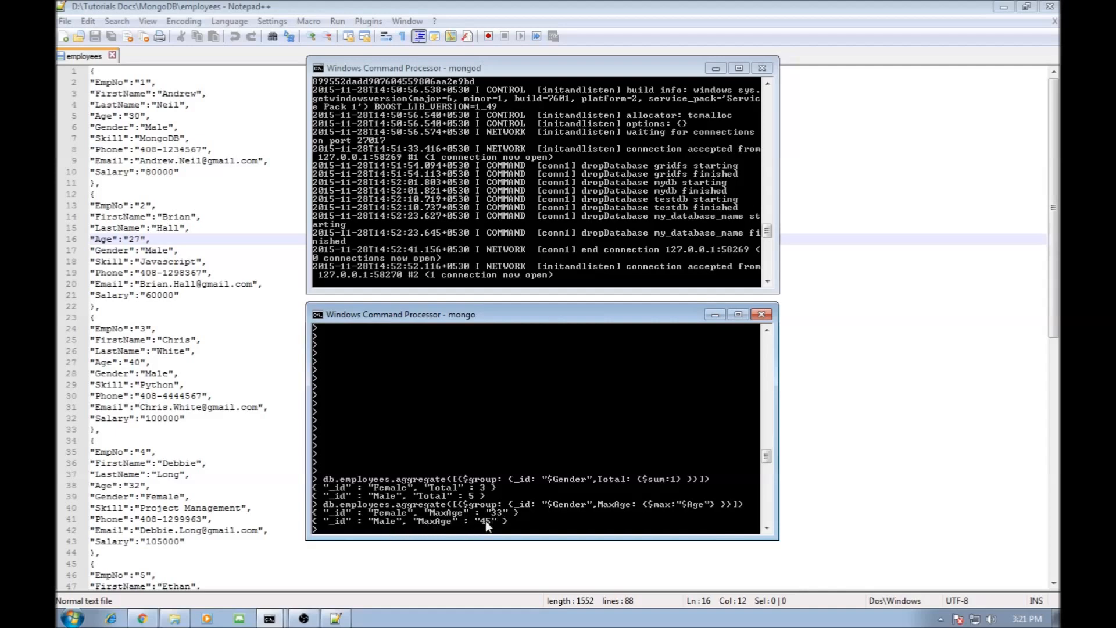
# Step: Recall the command, change it to MinAge {$min:"$Age"} and run it, giving Female 26 and Male 27
pyautogui.press('Up')
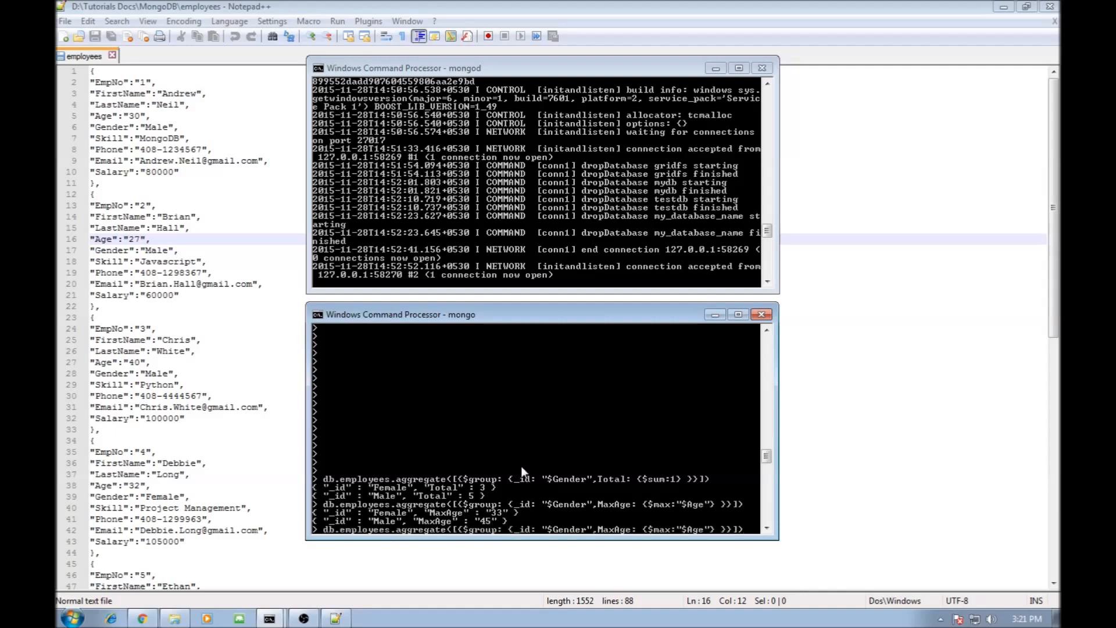
pyautogui.press('Left')
pyautogui.press('Left')
pyautogui.press('BackSpace')
pyautogui.press('BackSpace')
pyautogui.write('in')
pyautogui.press('BackSpace')
pyautogui.press('BackSpace')
pyautogui.press('BackSpace')
pyautogui.write('Min')
pyautogui.press('Return')
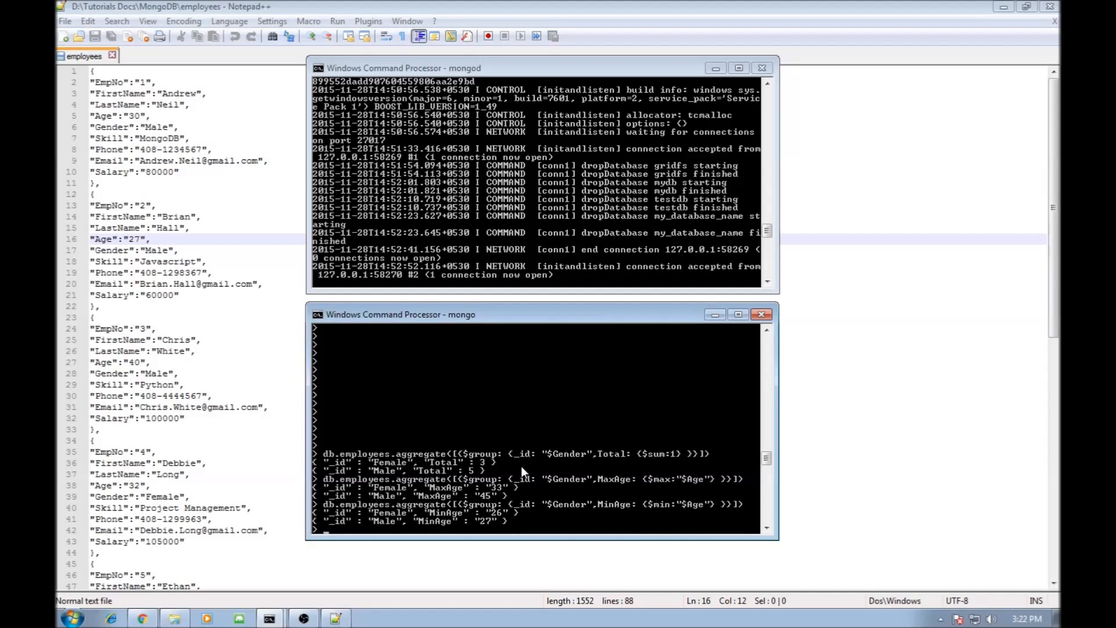